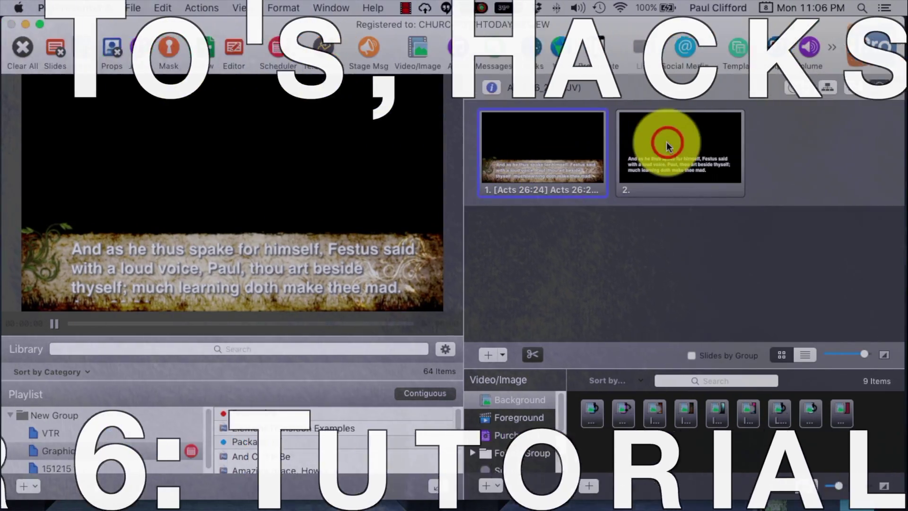
Send the second scripture slide live while the 'Church starts in' countdown message runs.
{"action": "left_click", "coordinate": [667, 142]}
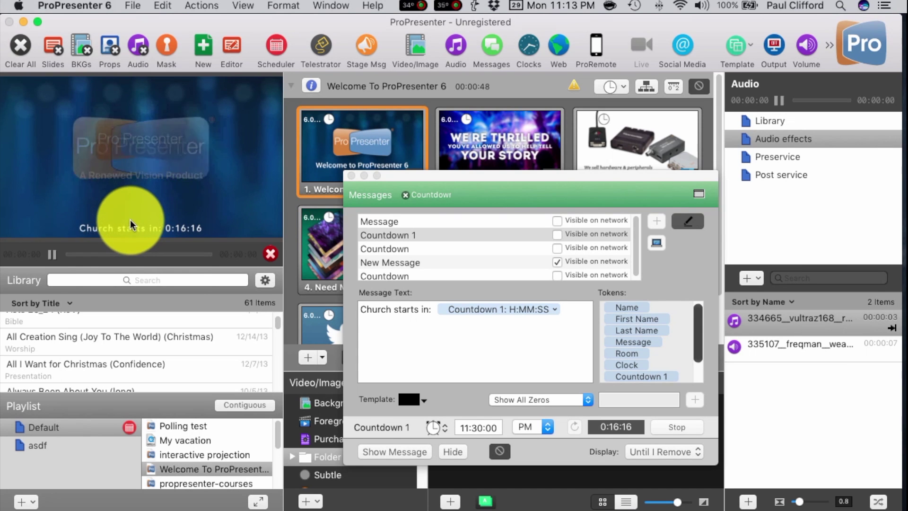
Reposition the Messages window, then hide the 'Church starts in' countdown and close Messages.
{"action": "left_click", "coordinate": [444, 178]}
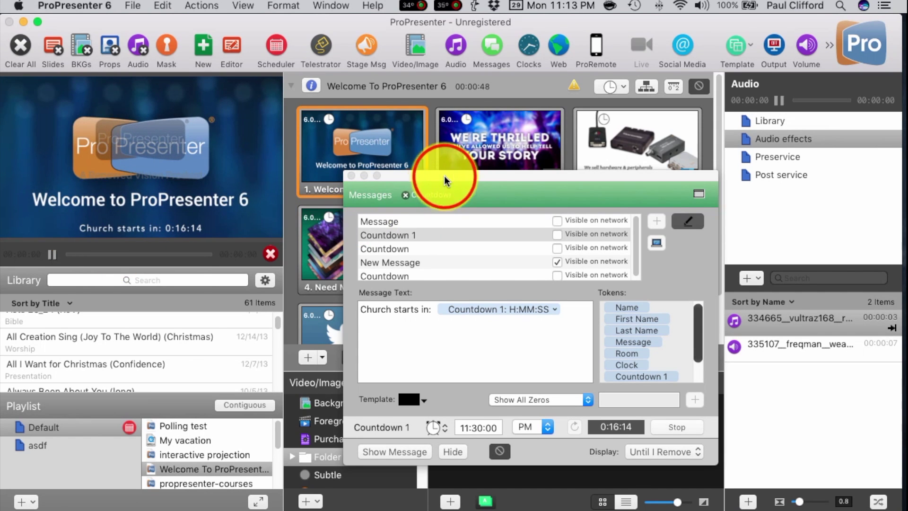
{"action": "left_click_drag", "start_coordinate": [444, 175], "coordinate": [341, 130]}
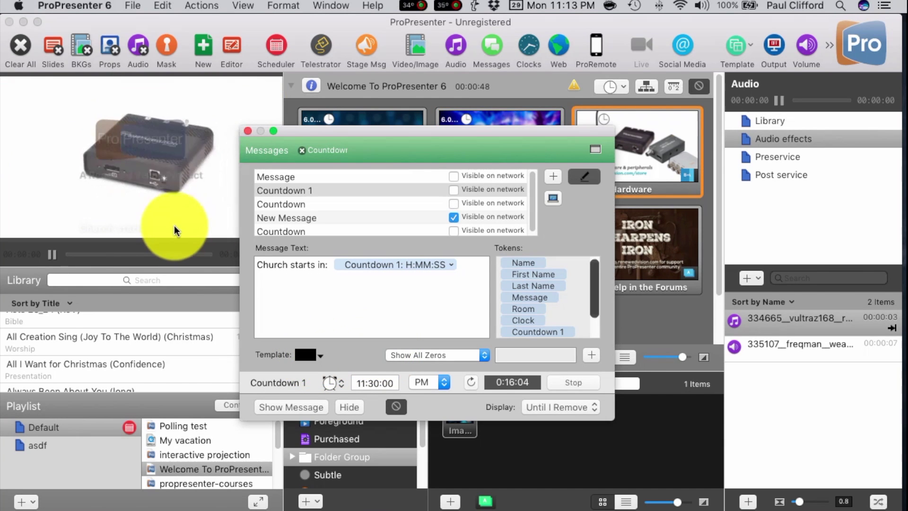
{"action": "left_click", "coordinate": [247, 131]}
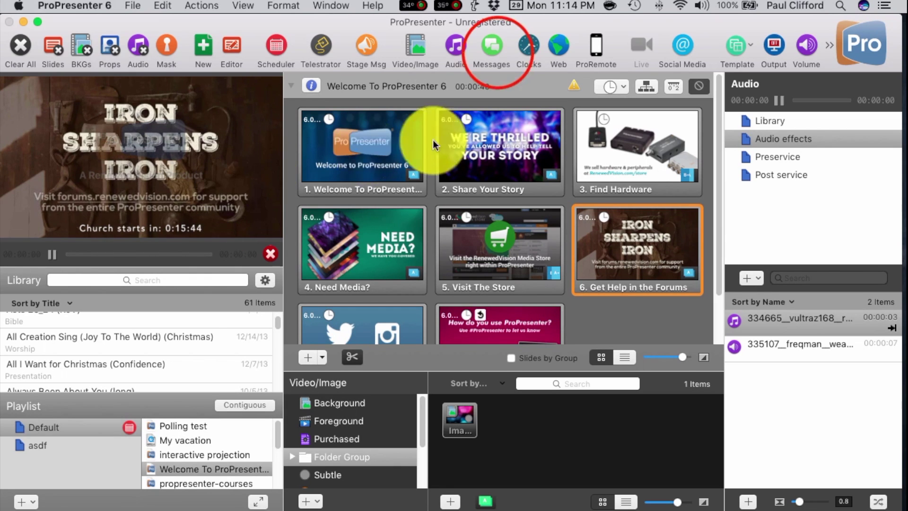
{"action": "left_click", "coordinate": [492, 46]}
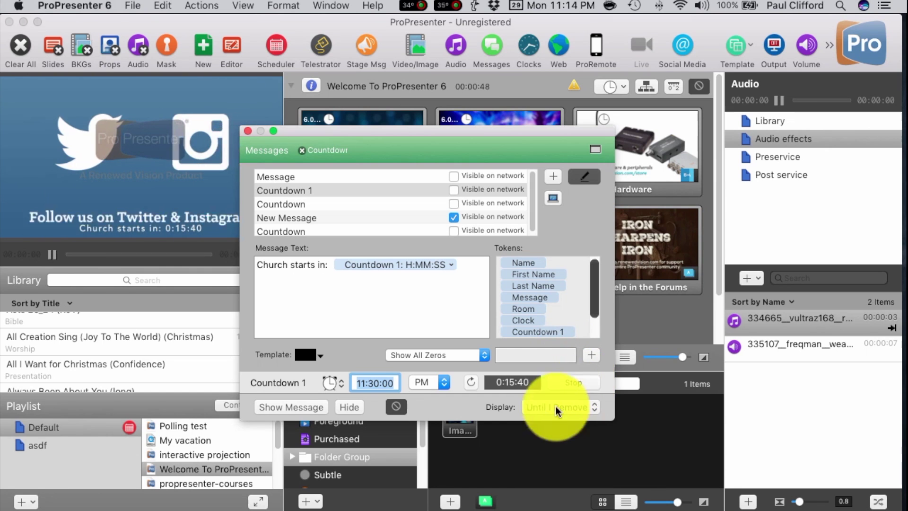
{"action": "left_click", "coordinate": [343, 407]}
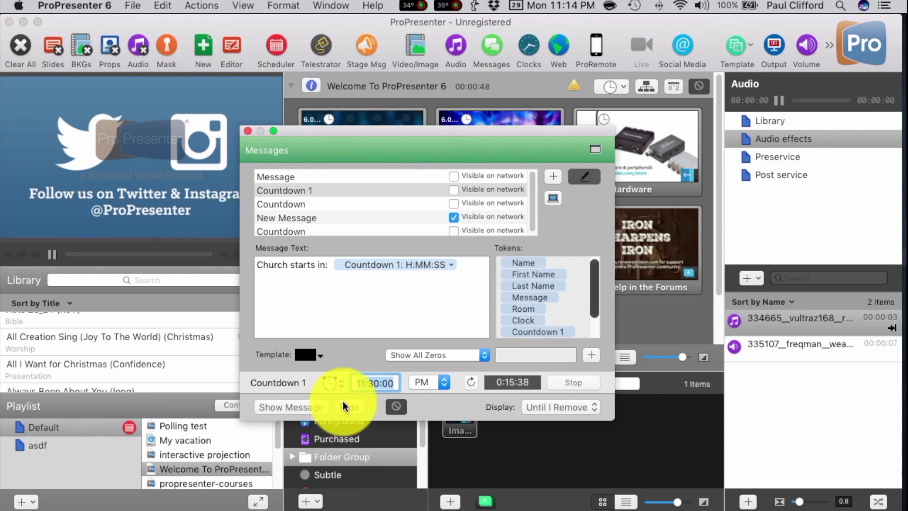
{"action": "left_click", "coordinate": [248, 131]}
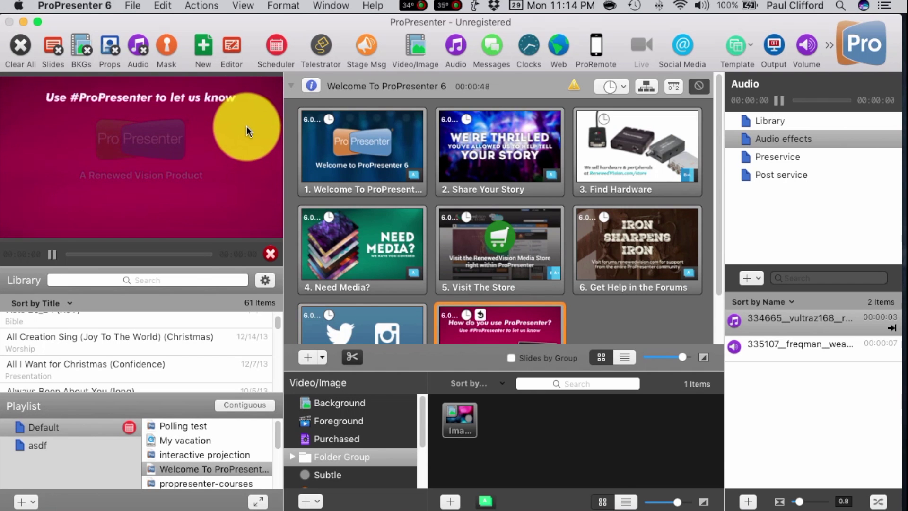
Put the Welcome slide live and advance through Share Your Story and Find Hardware to Need Media?
{"action": "left_click", "coordinate": [358, 152]}
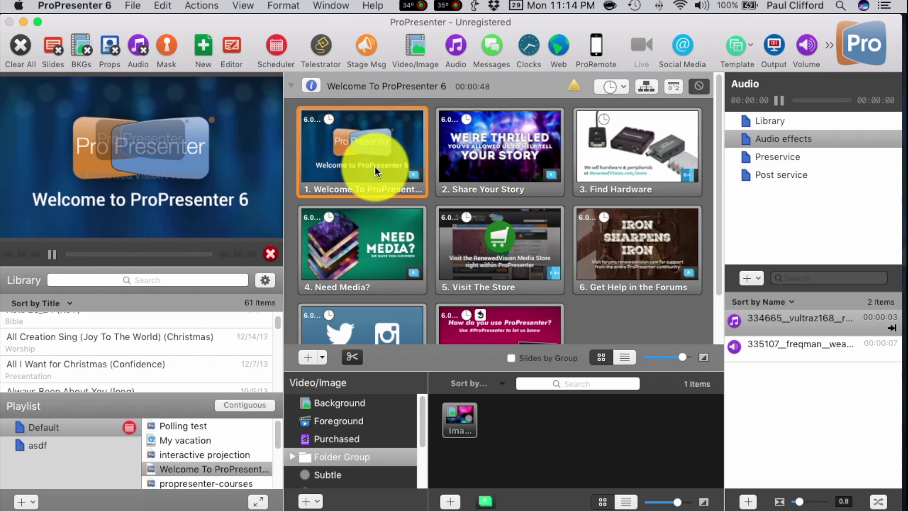
{"action": "key", "text": "Right"}
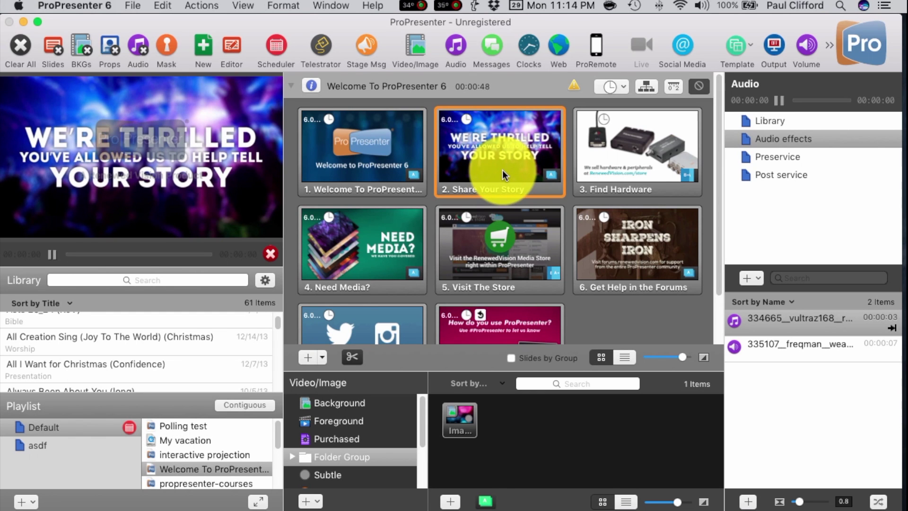
{"action": "key", "text": "Right"}
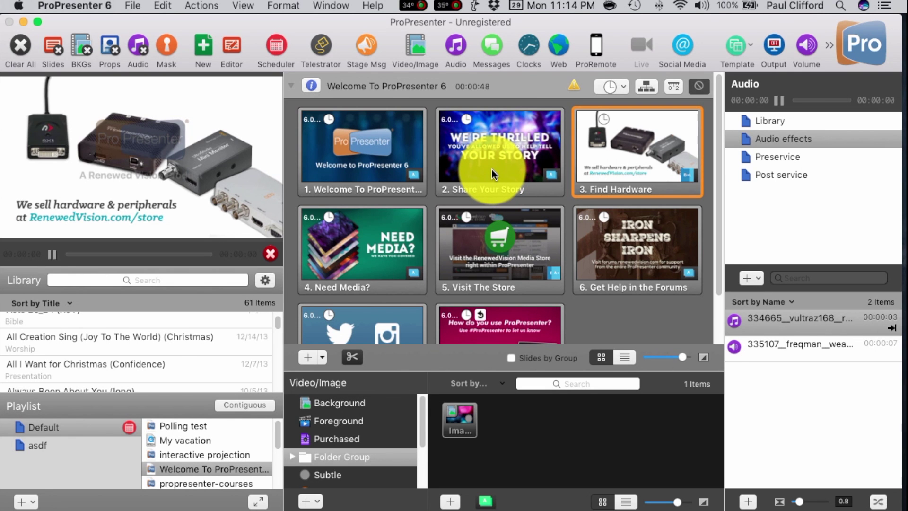
{"action": "key", "text": "Right"}
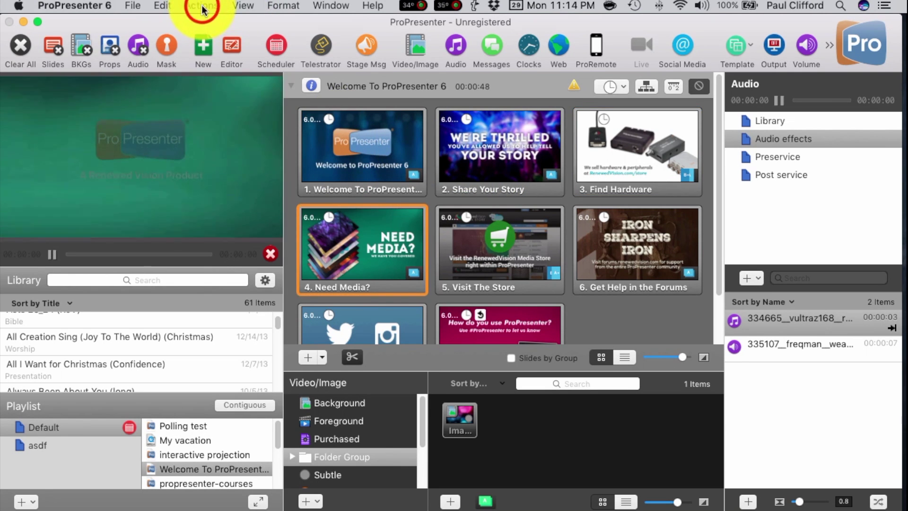
Start the Props #18 countdown from View > Props over the live Welcome slide.
{"action": "left_click", "coordinate": [202, 9]}
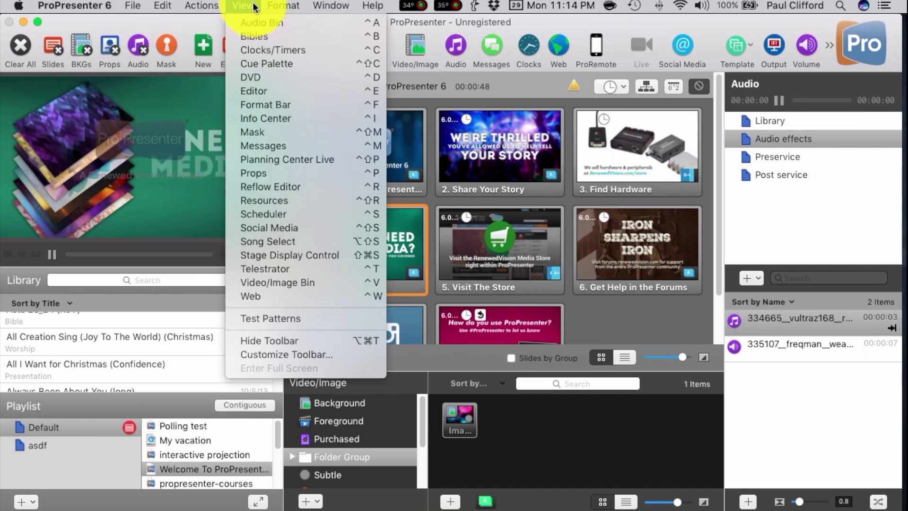
{"action": "left_click", "coordinate": [258, 175]}
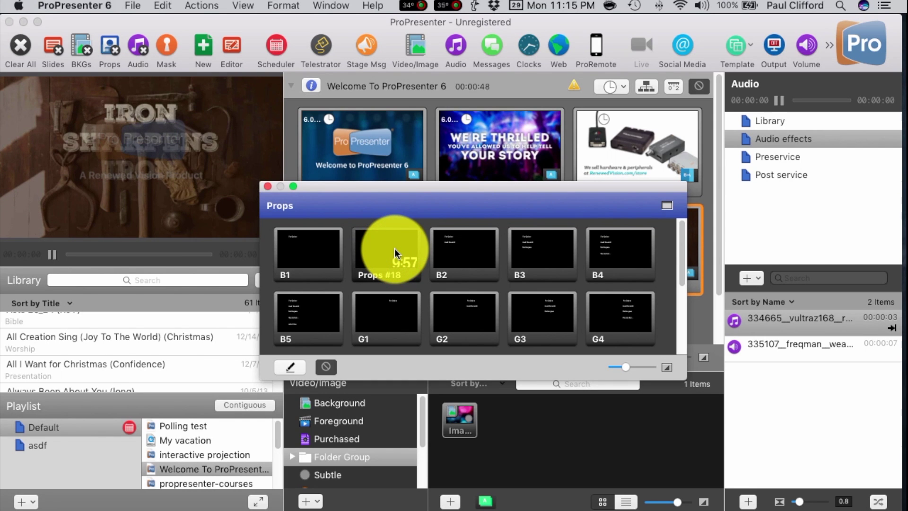
{"action": "left_click", "coordinate": [395, 254]}
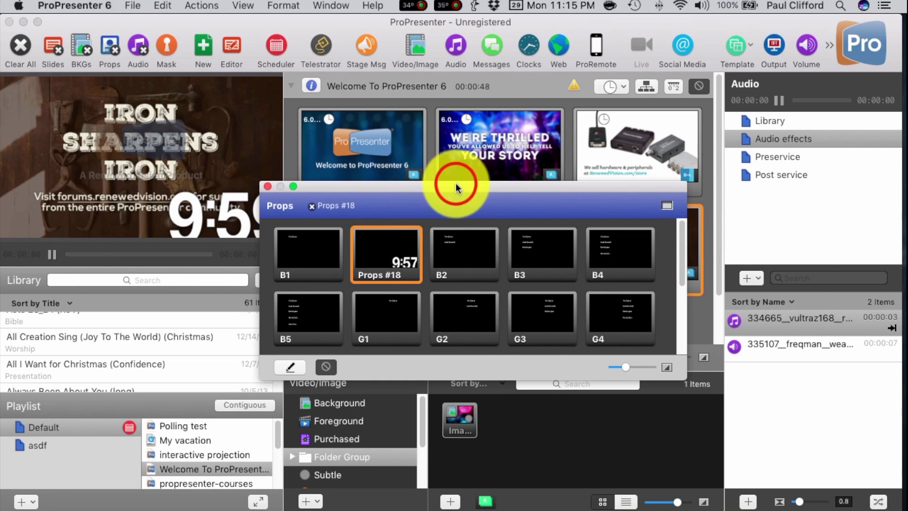
{"action": "left_click_drag", "start_coordinate": [324, 196], "coordinate": [457, 187]}
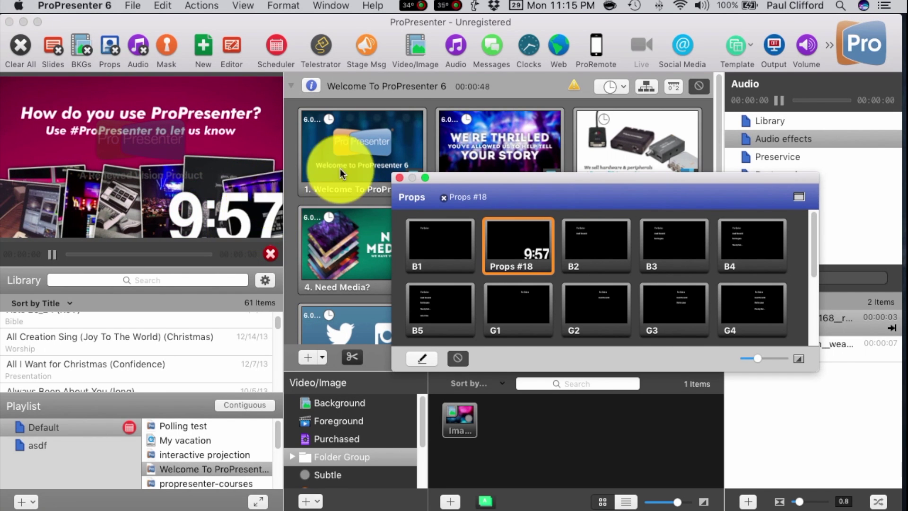
{"action": "left_click", "coordinate": [372, 192]}
{"action": "left_click", "coordinate": [399, 177]}
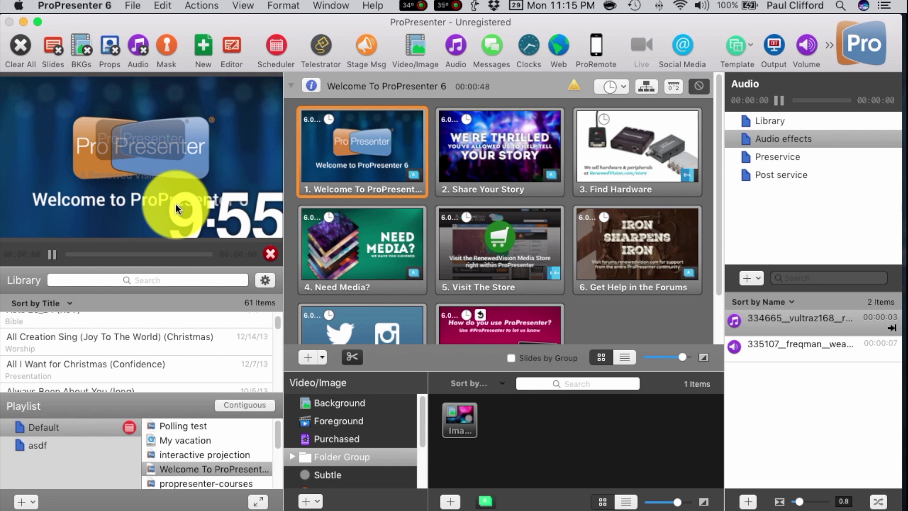
Advance from Share Your Story to Get Help in the Forums with the countdown running.
{"action": "key", "text": "Right"}
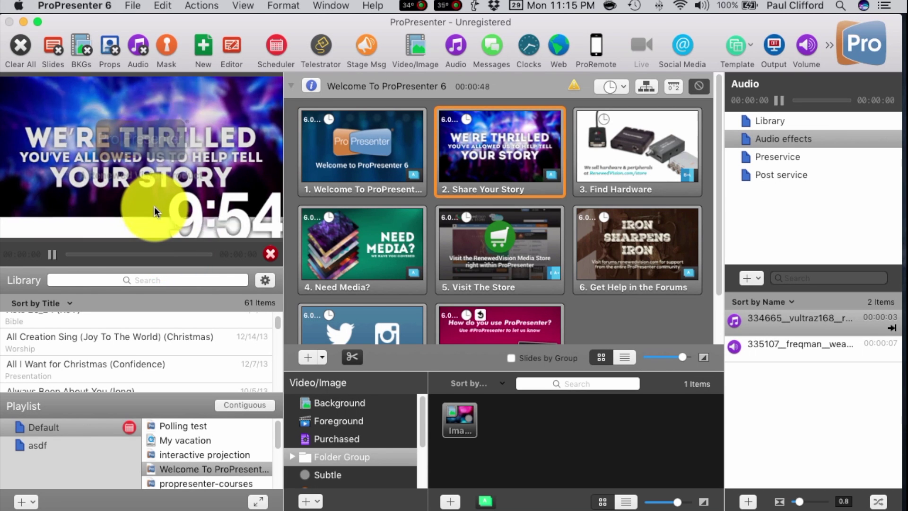
{"action": "key", "text": "Right"}
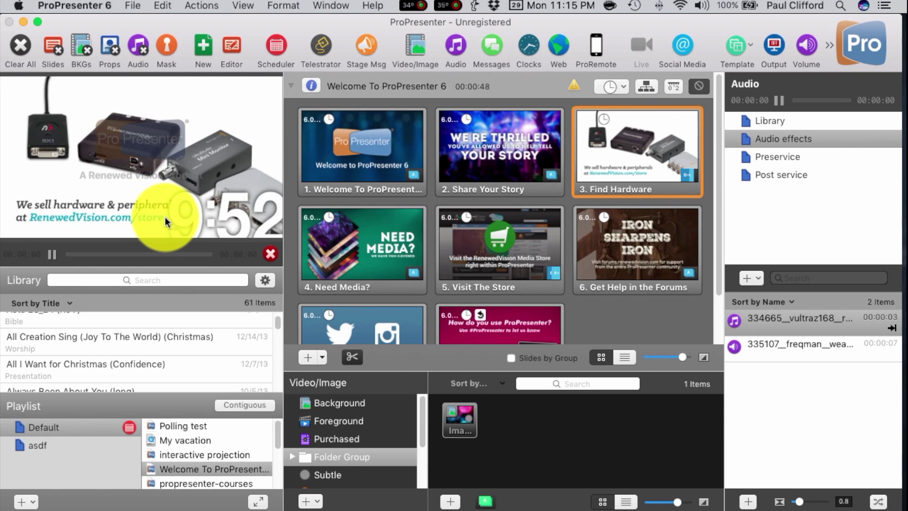
{"action": "key", "text": "Right"}
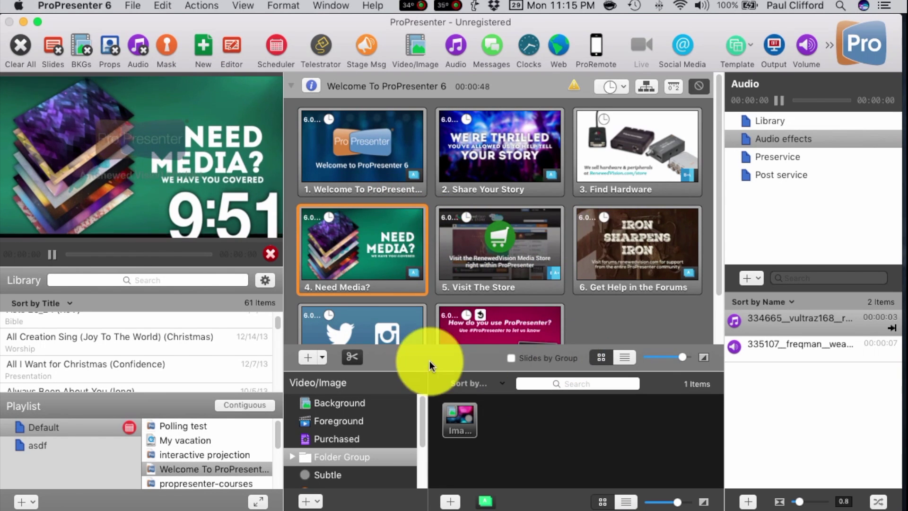
{"action": "key", "text": "Right"}
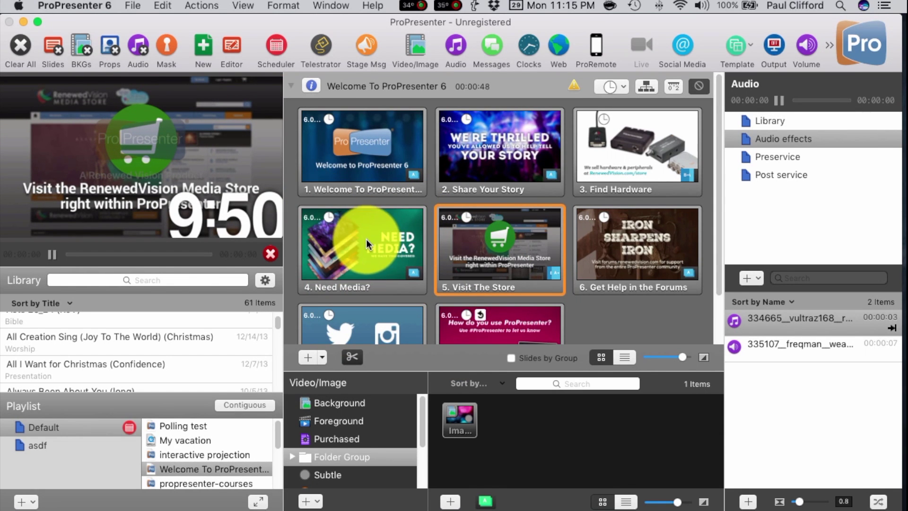
{"action": "key", "text": "Right"}
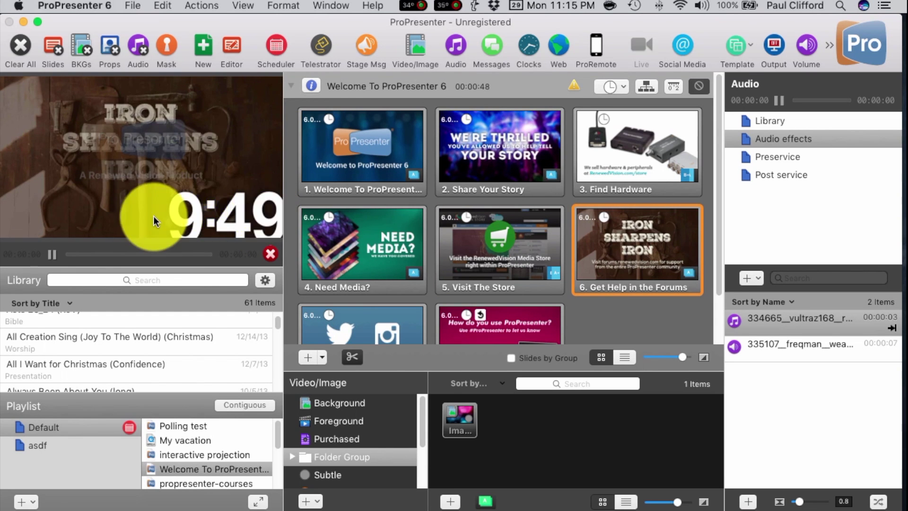
Clear the countdown prop, advance to Twitter and Instagram, and reopen the Props window.
{"action": "left_click", "coordinate": [109, 47]}
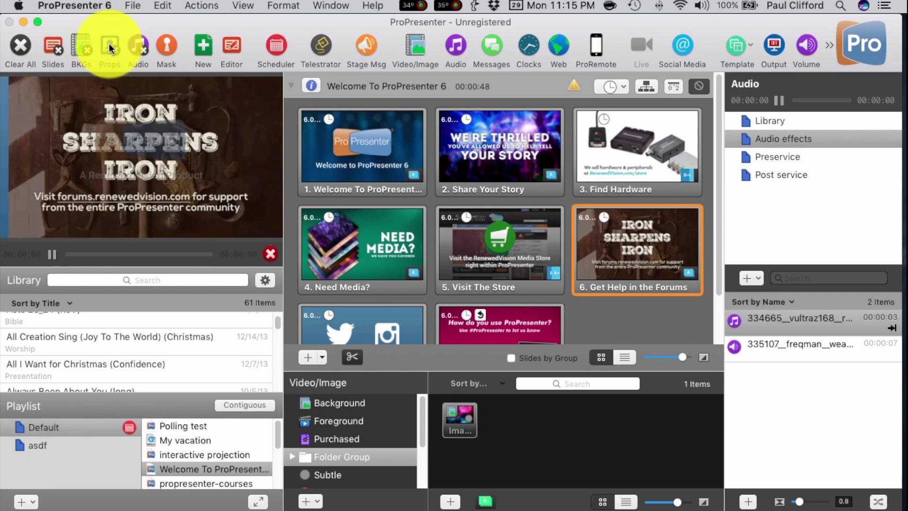
{"action": "key", "text": "Right"}
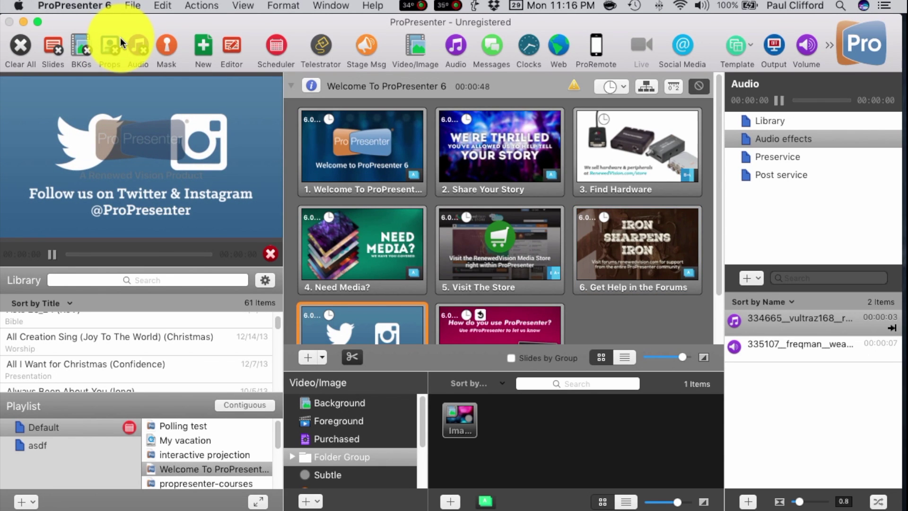
{"action": "key", "text": "super+shift+p"}
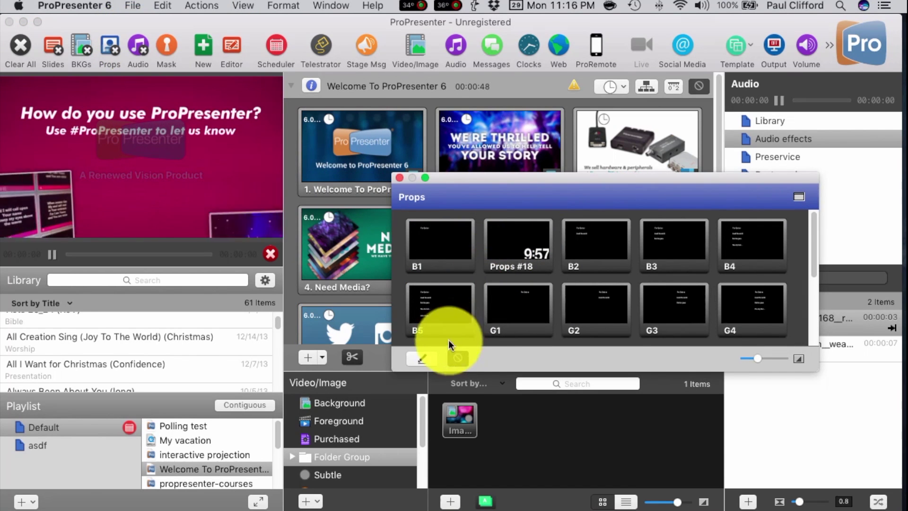
Edit the Props #18 prop and drag its 9:57 countdown video around the canvas.
{"action": "left_click", "coordinate": [426, 358]}
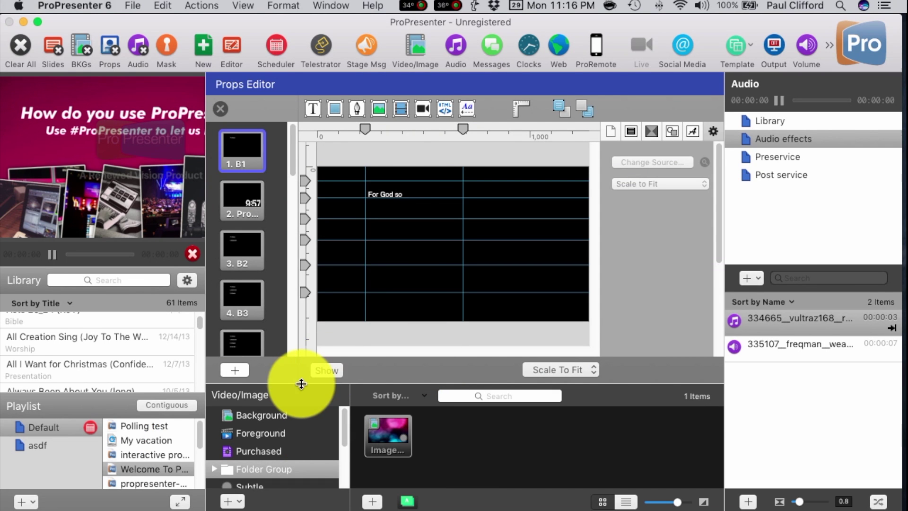
{"action": "left_click", "coordinate": [245, 203]}
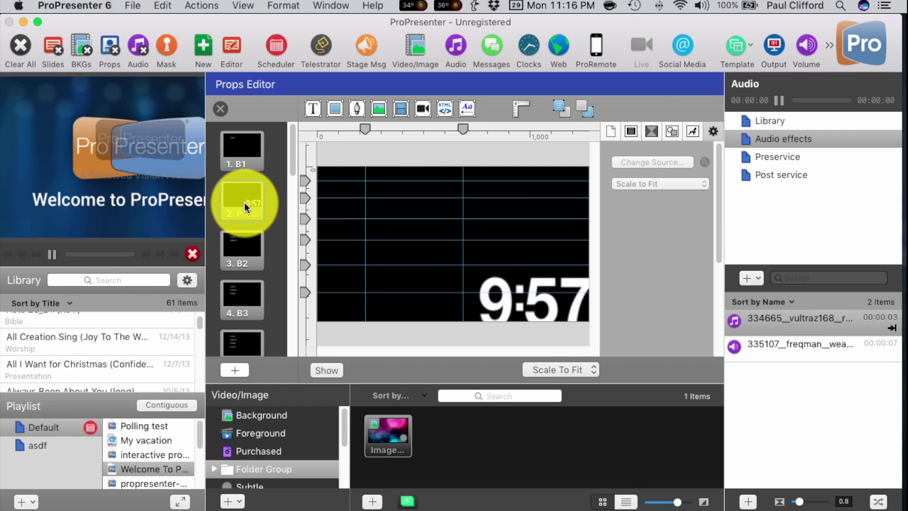
{"action": "left_click", "coordinate": [485, 277]}
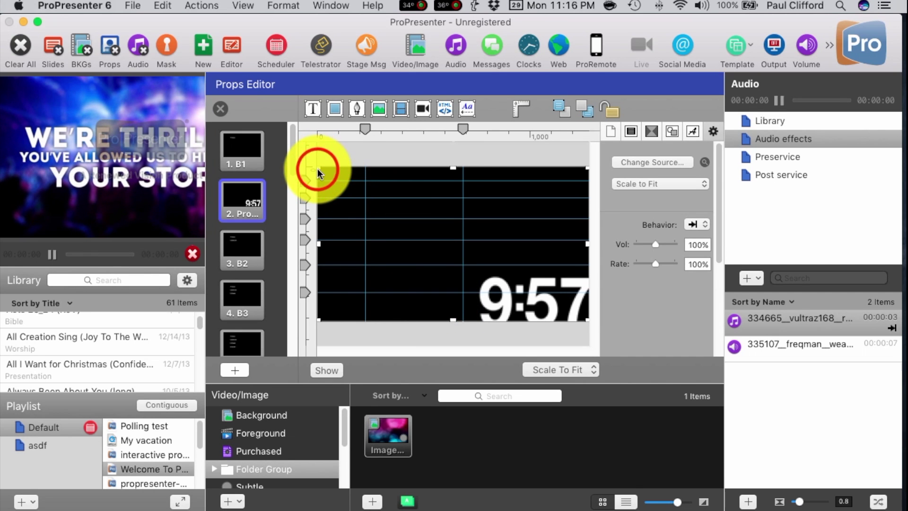
{"action": "left_click_drag", "start_coordinate": [352, 193], "coordinate": [431, 237]}
{"action": "left_click_drag", "start_coordinate": [476, 261], "coordinate": [364, 190]}
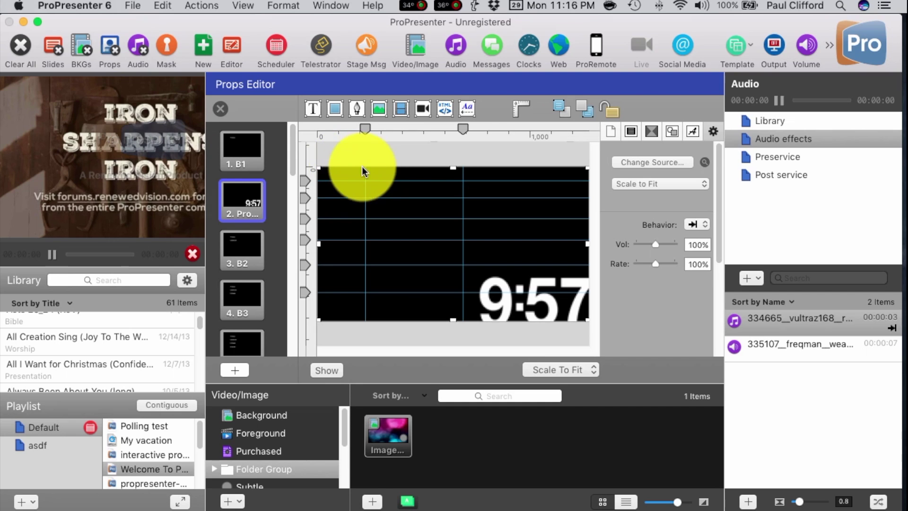
Browse the 10 minute 4k prores4444 Countdown movies in the media chooser, then cancel it.
{"action": "left_click", "coordinate": [403, 109]}
{"action": "left_click", "coordinate": [400, 112]}
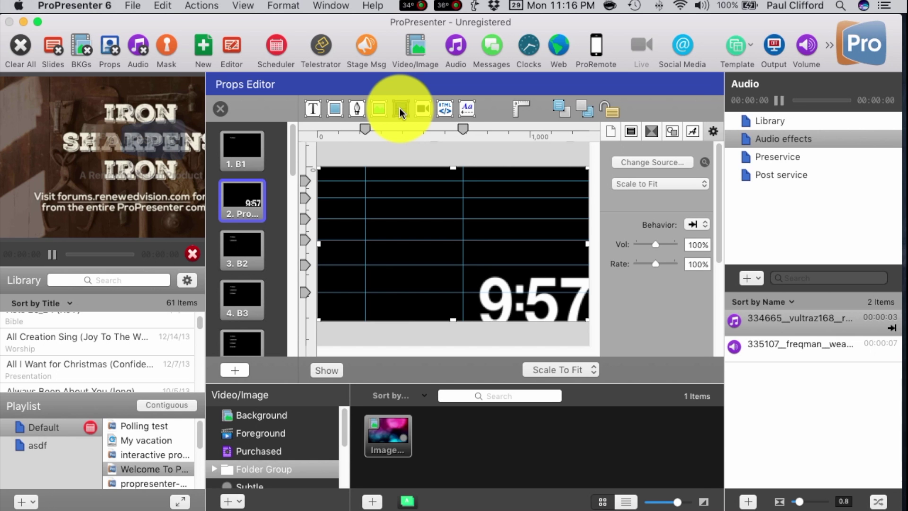
{"action": "left_click", "coordinate": [400, 109]}
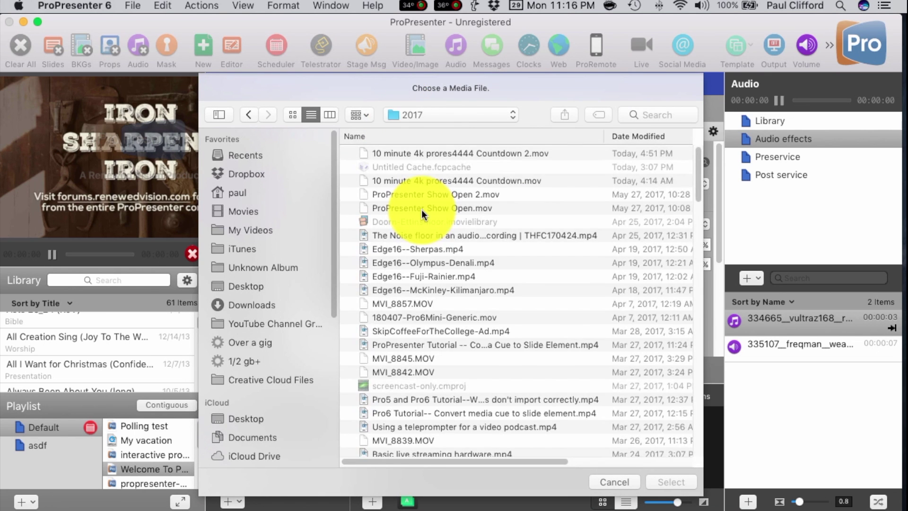
{"action": "left_click", "coordinate": [433, 152]}
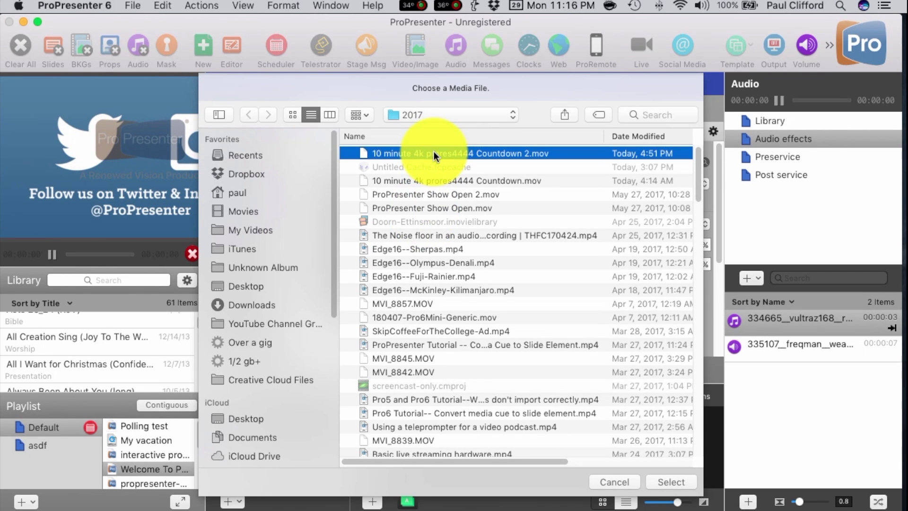
{"action": "left_click", "coordinate": [441, 179]}
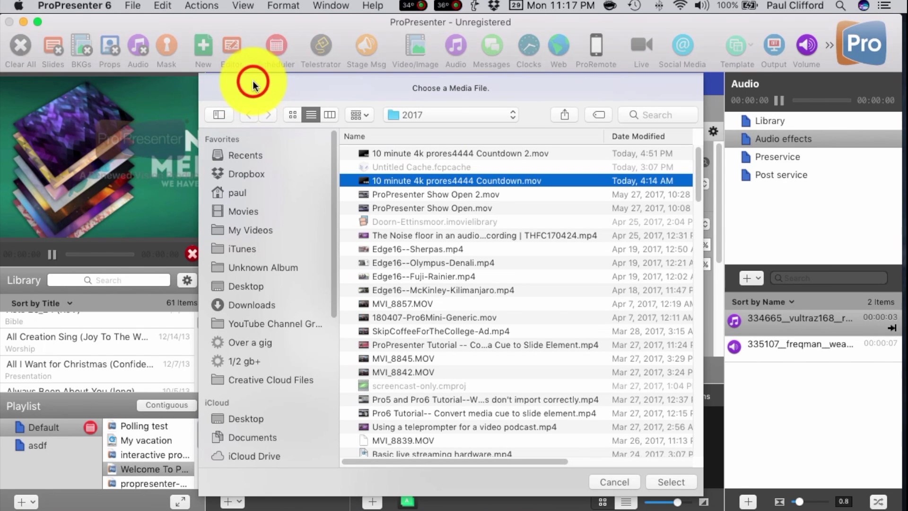
{"action": "left_click", "coordinate": [623, 483]}
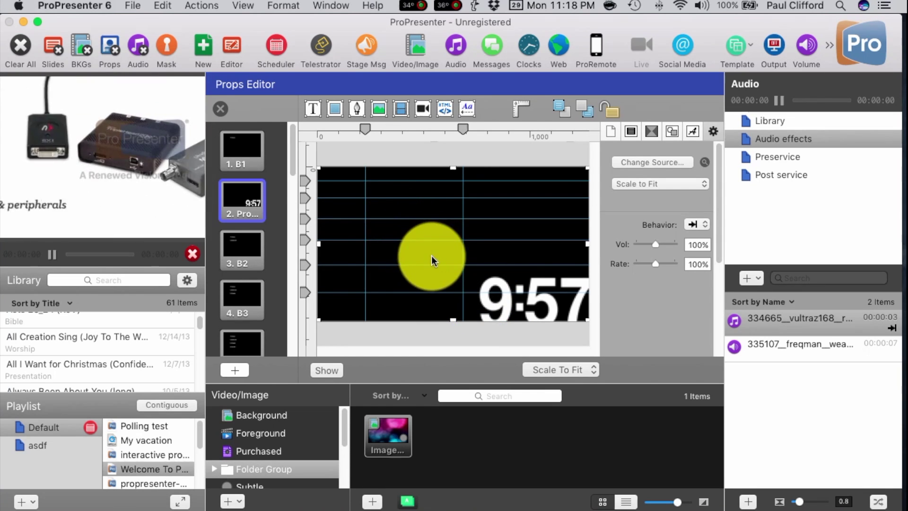
Close the Props Editor, leaving Props #18 unchanged at 9:57.
{"action": "left_click", "coordinate": [220, 109]}
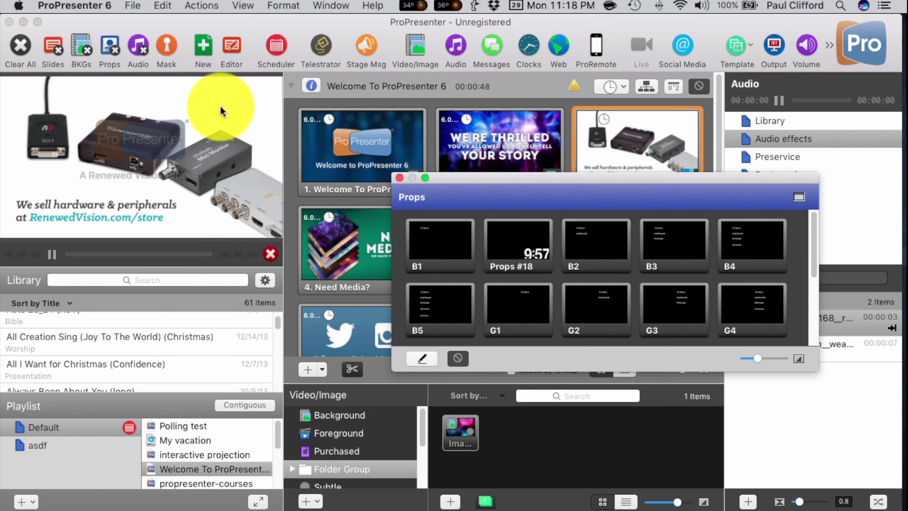
Close the floating Props panel and open the propresenter-courses presentation.
{"action": "left_click", "coordinate": [399, 178]}
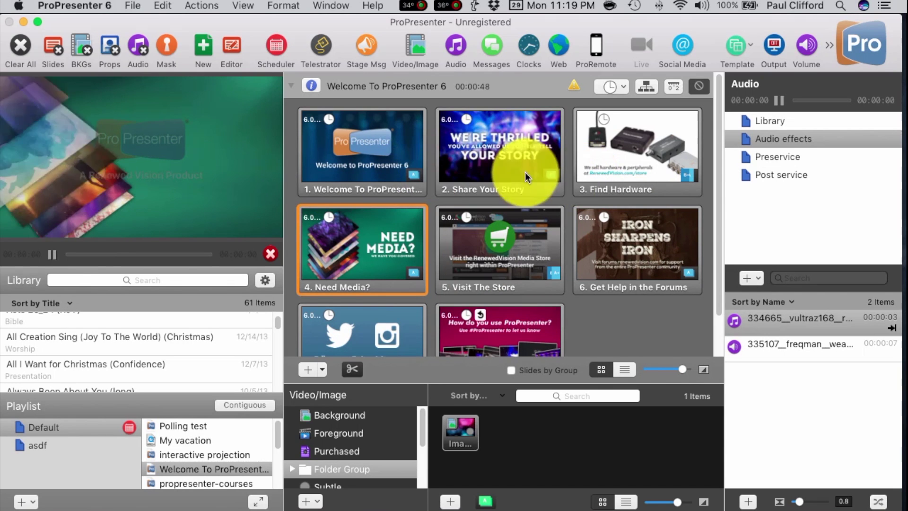
{"action": "left_click", "coordinate": [238, 485]}
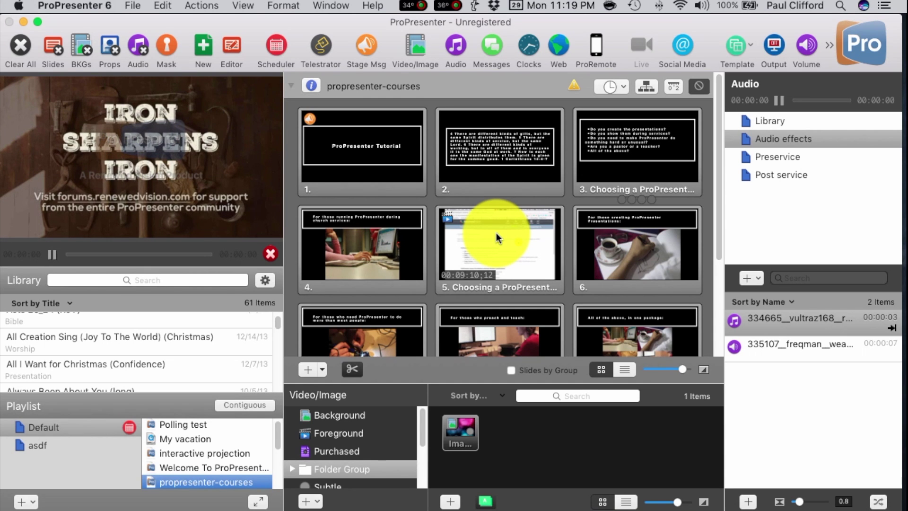
Send the Props #18 countdown to output over the first interactive projection slide.
{"action": "key", "text": "super+shift+p"}
{"action": "left_click", "coordinate": [539, 237]}
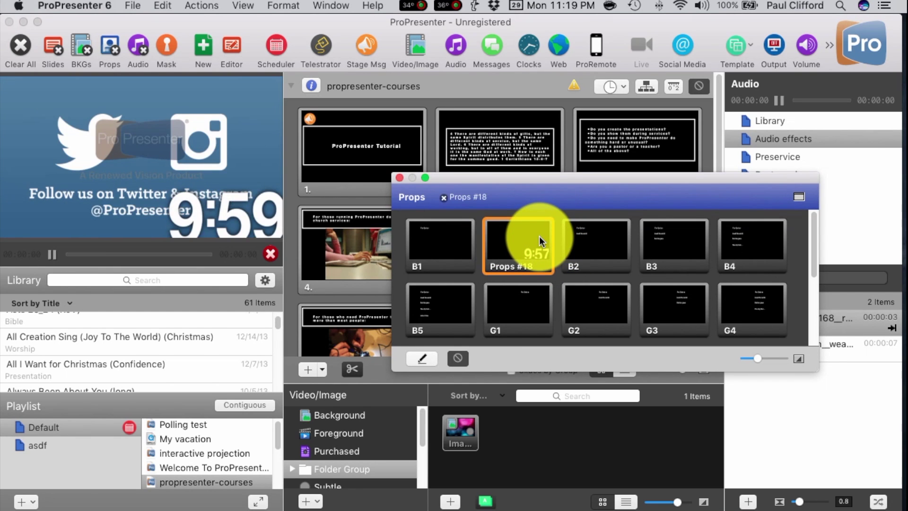
{"action": "left_click", "coordinate": [193, 452]}
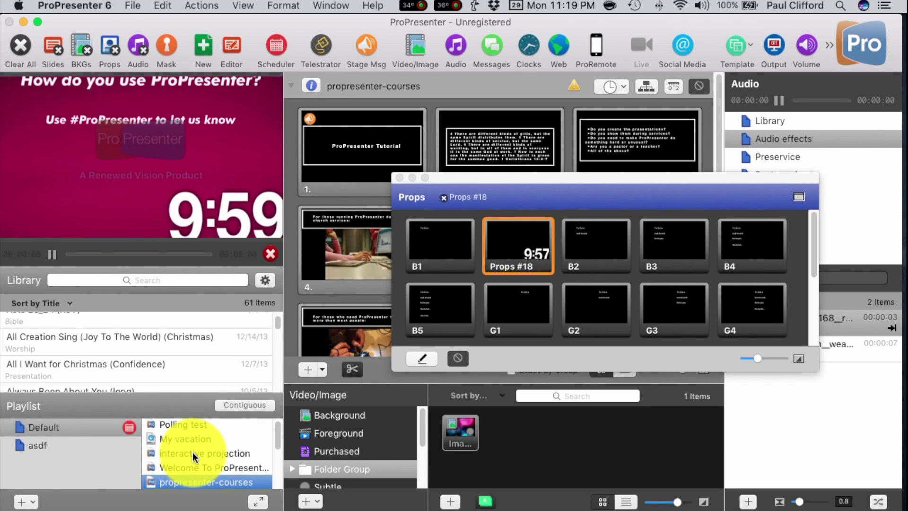
{"action": "left_click", "coordinate": [192, 452]}
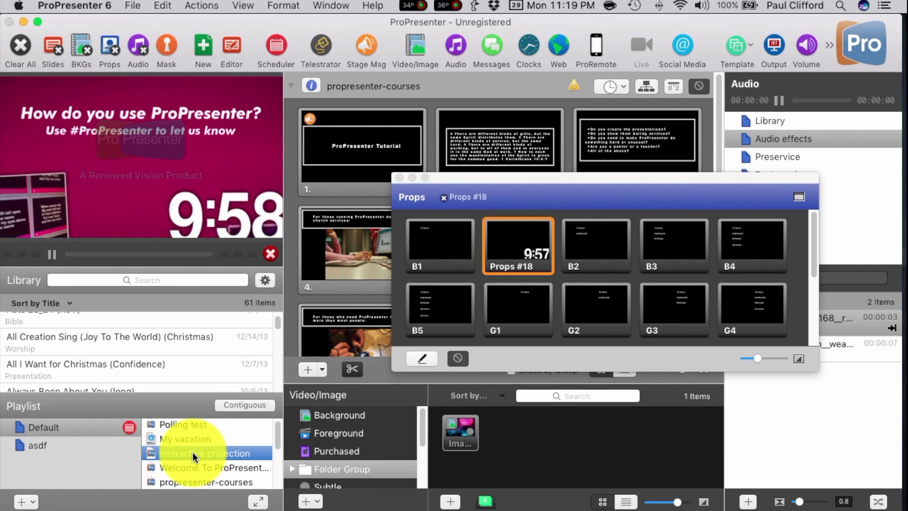
{"action": "left_click", "coordinate": [340, 156]}
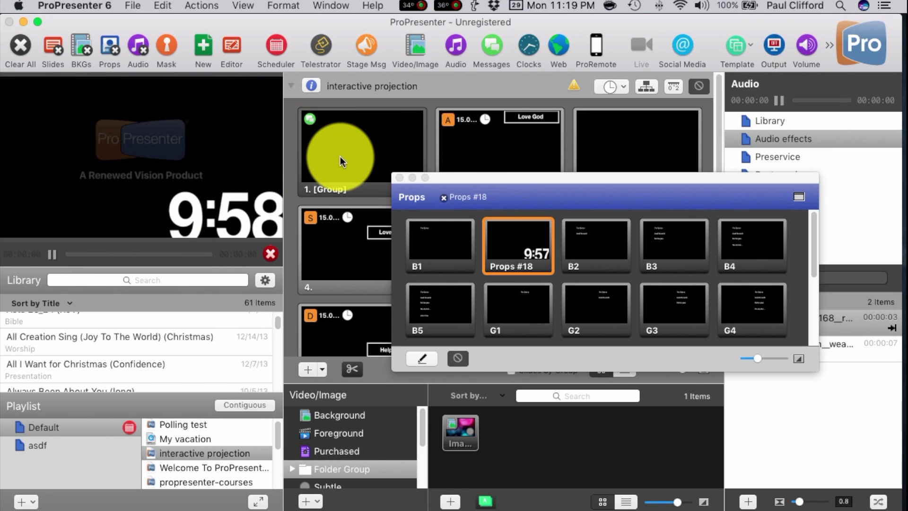
Step through the Welcome To ProPresenter 6 slides to Need Media? under the countdown.
{"action": "left_click", "coordinate": [192, 468]}
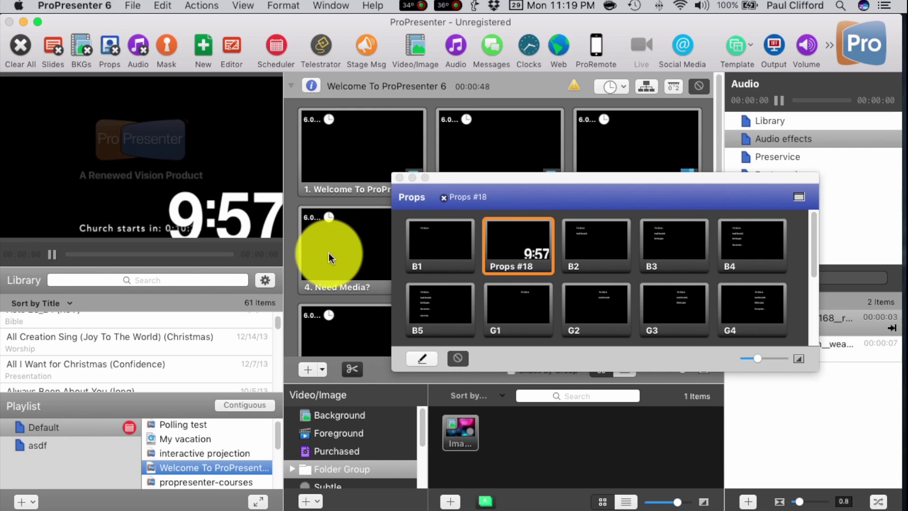
{"action": "left_click", "coordinate": [343, 178]}
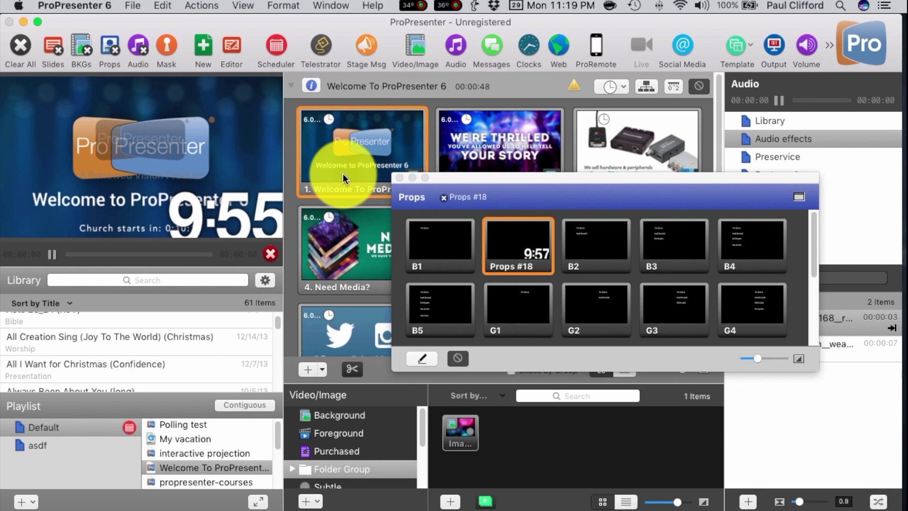
{"action": "left_click", "coordinate": [440, 151]}
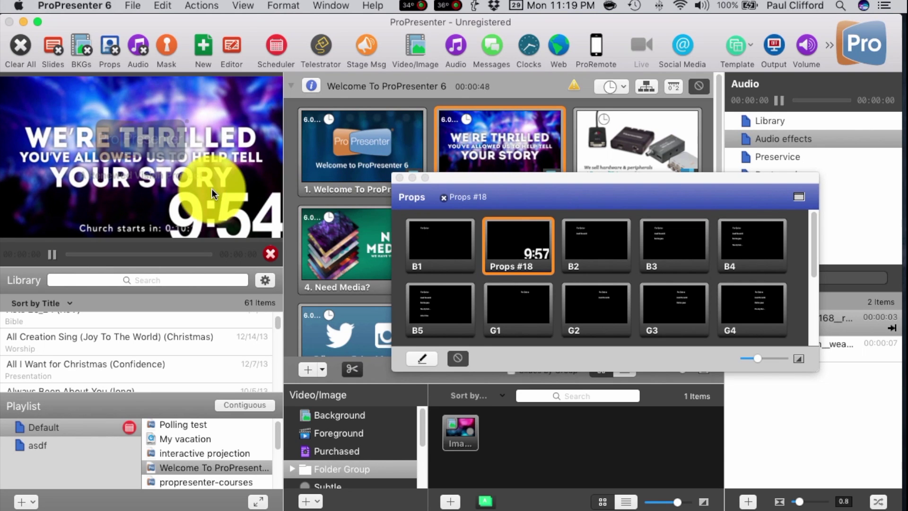
{"action": "key", "text": "Right"}
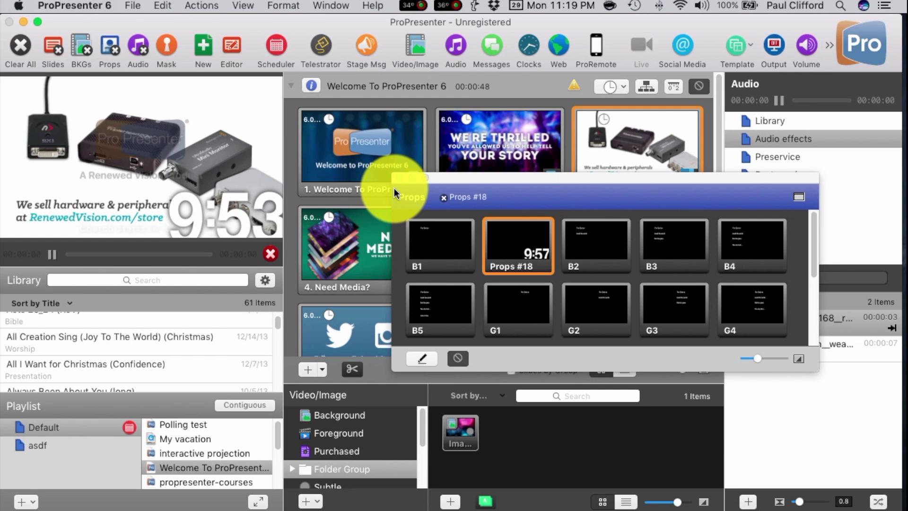
{"action": "key", "text": "Right"}
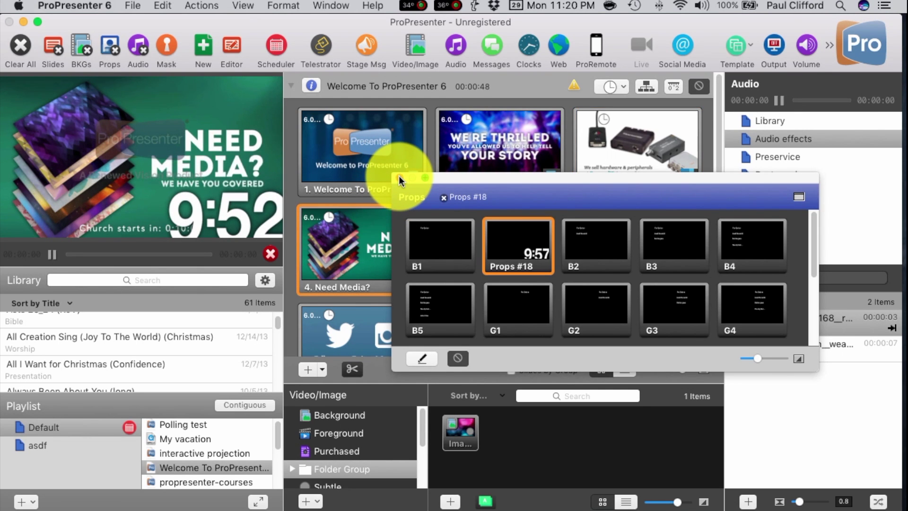
{"action": "key", "text": "Left"}
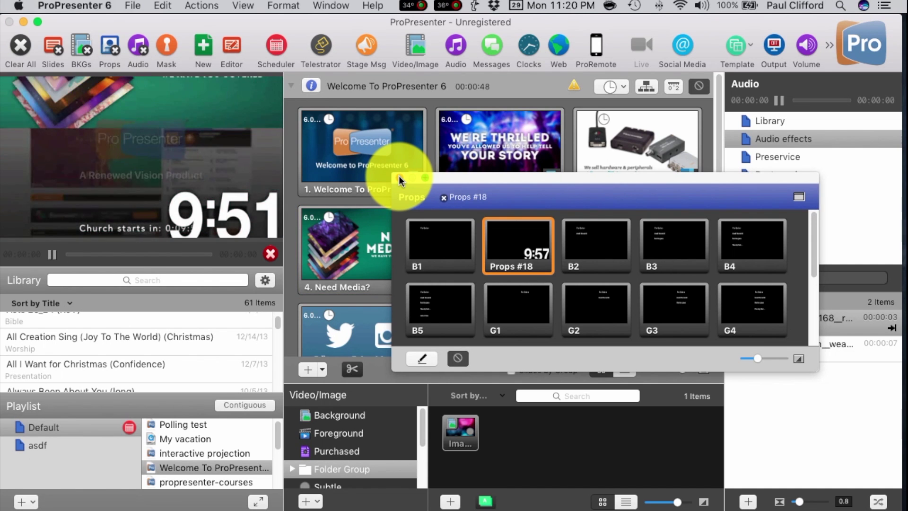